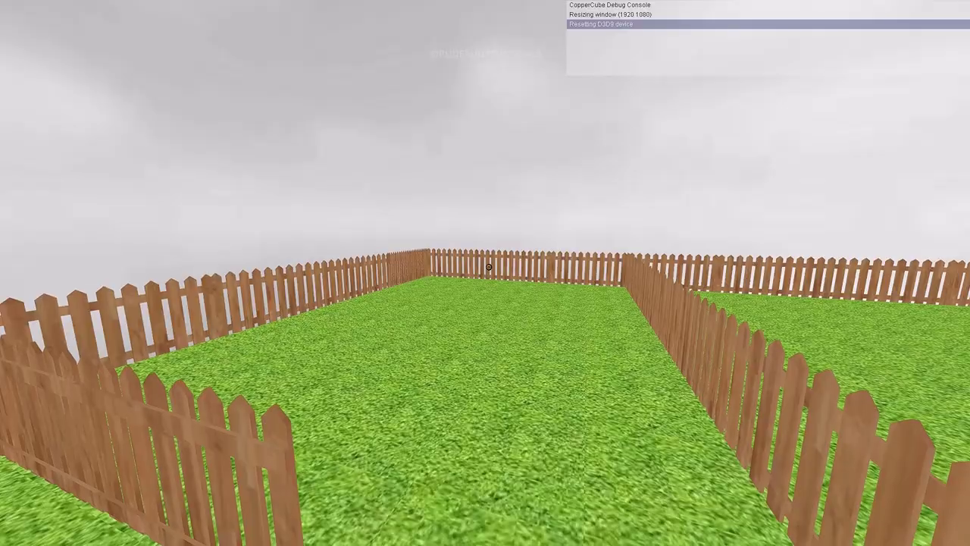
Walk along the sand path and over the fence into the open grass field.
key(w)
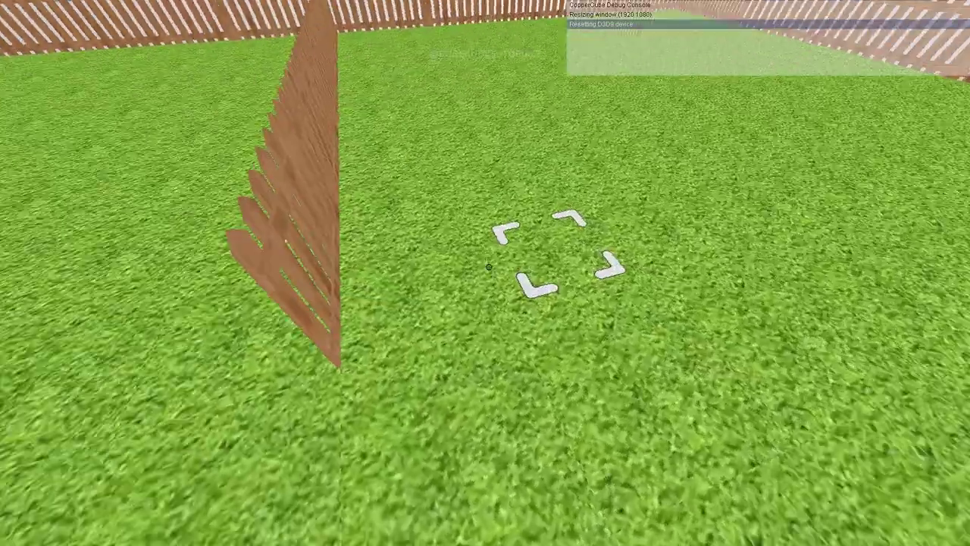
key(w)
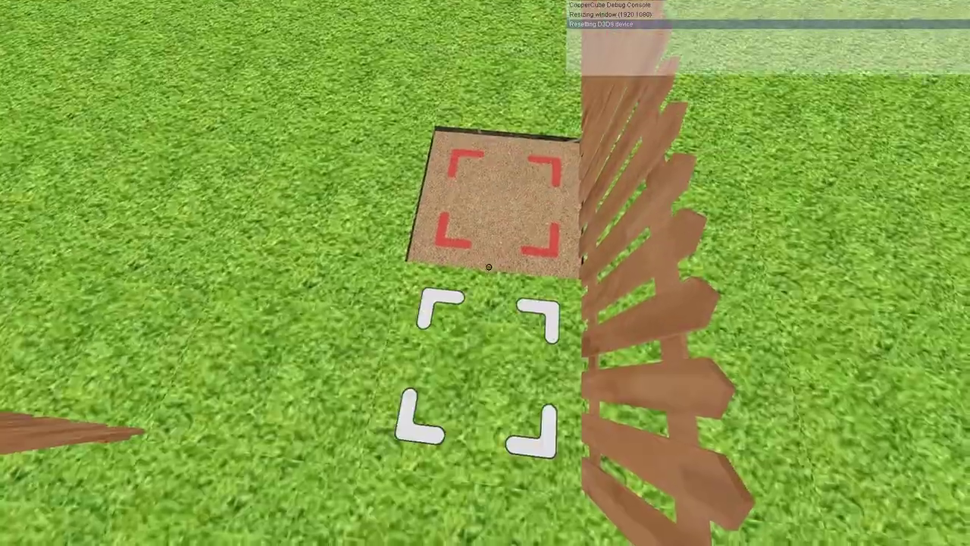
key(s)
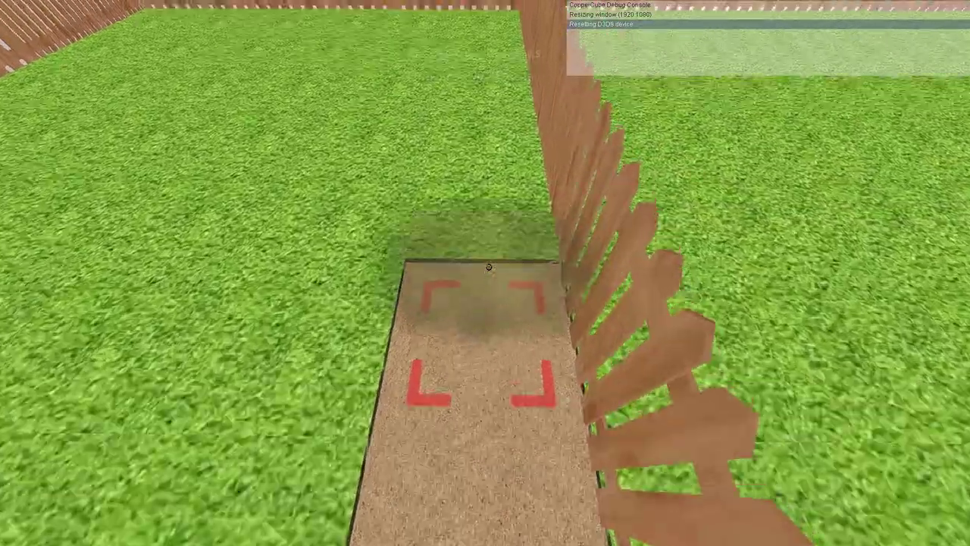
key(s)
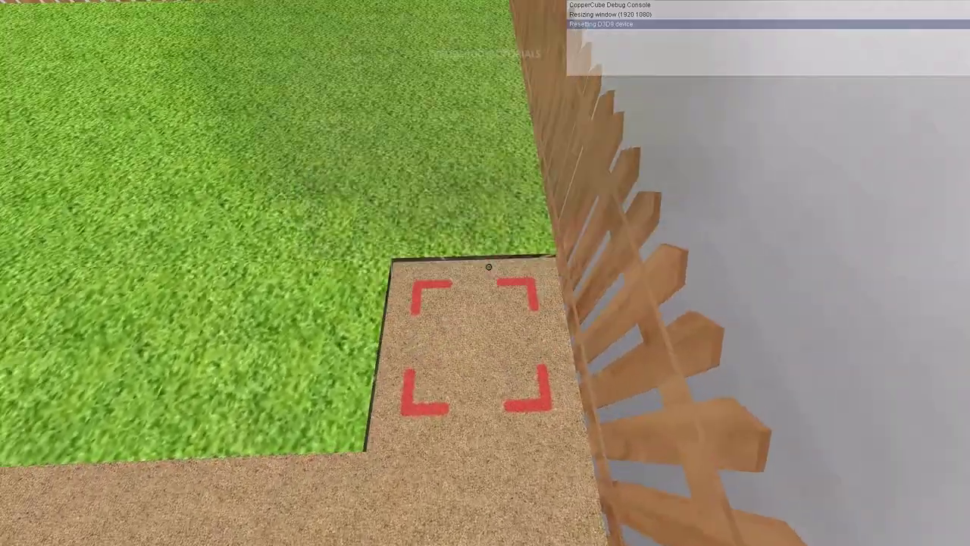
key(w)
key(w)
key(s)
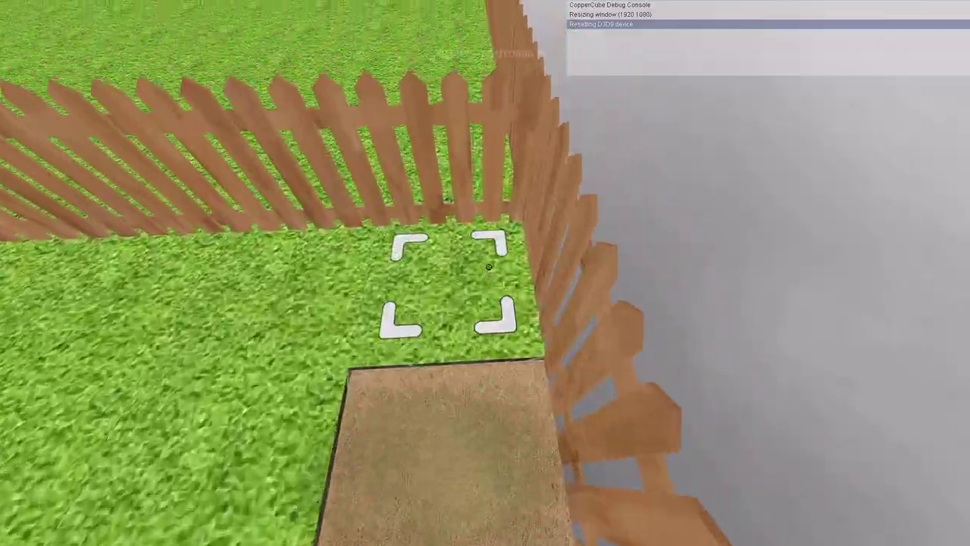
key(w)
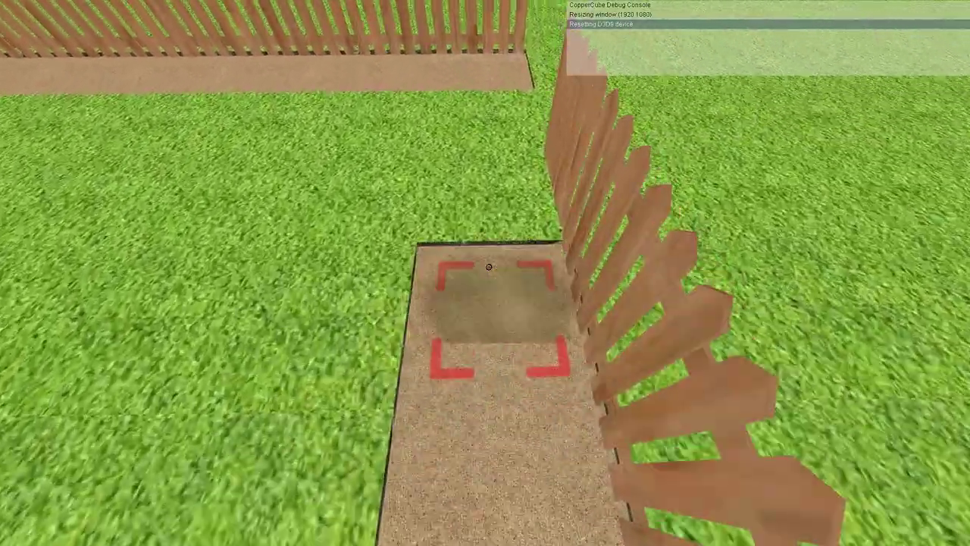
key(w)
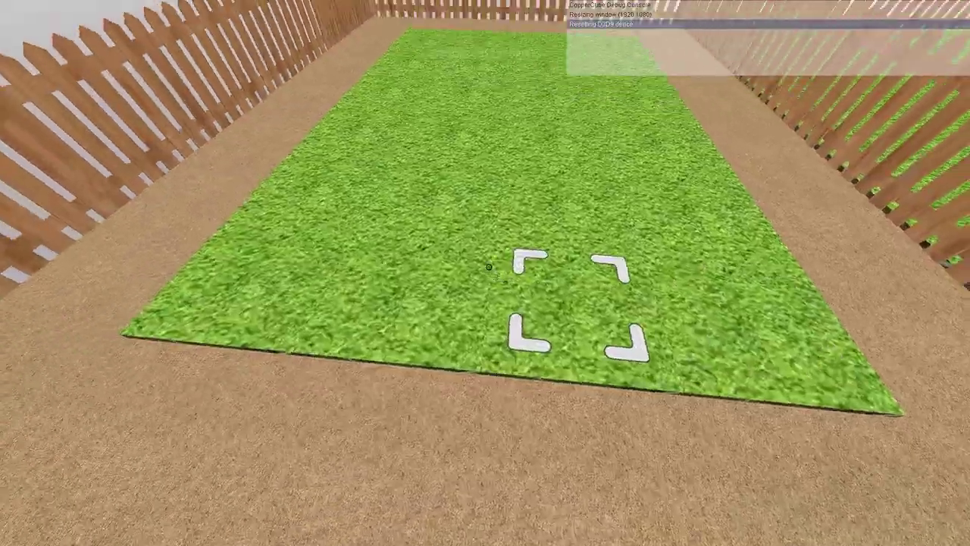
key(w)
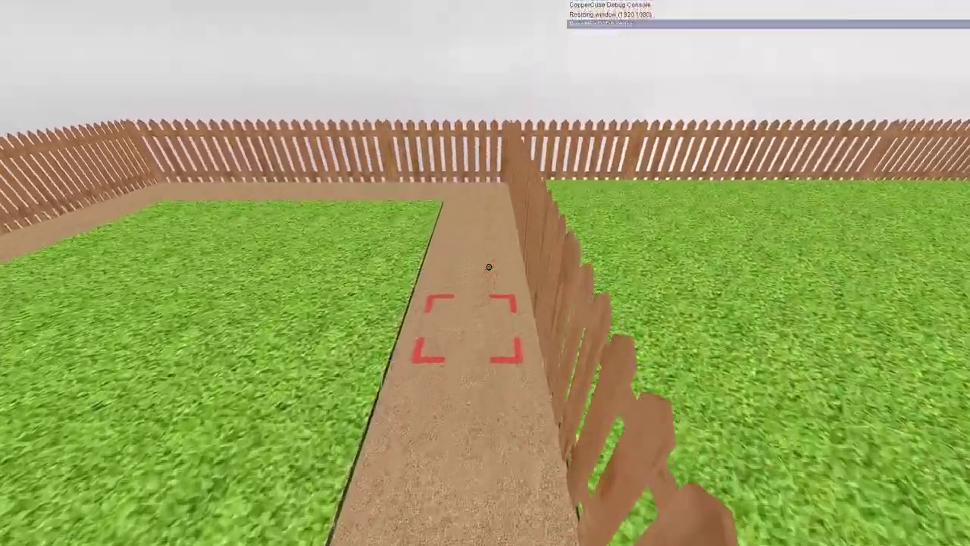
key(w)
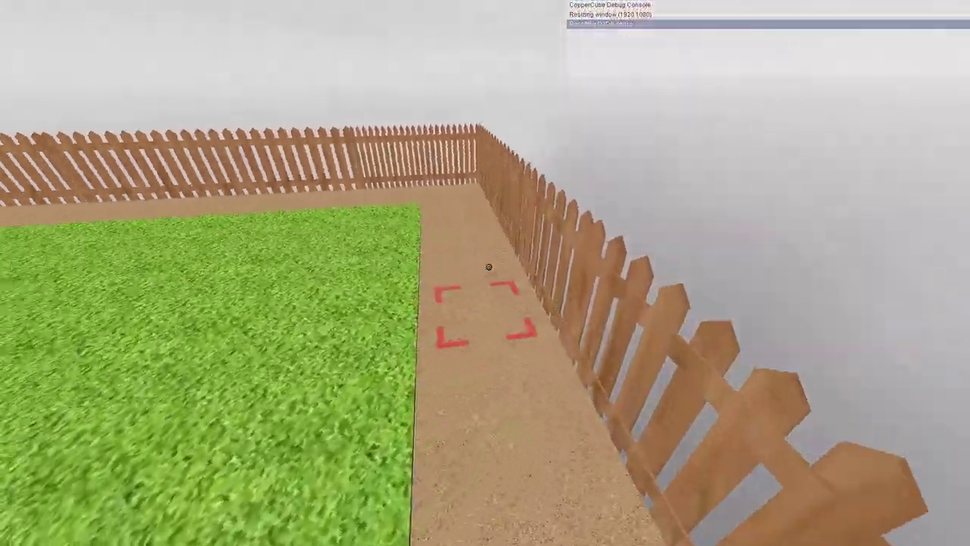
key(space)
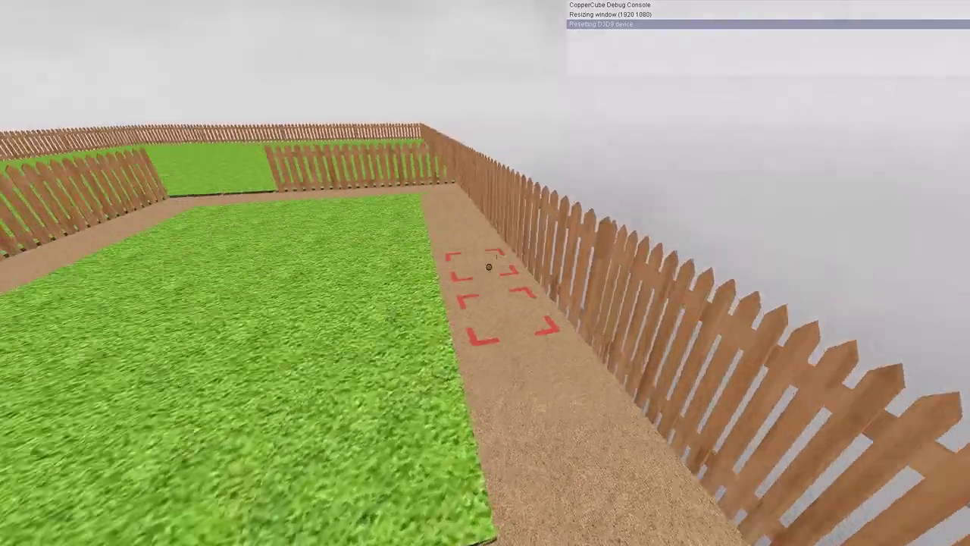
key(w)
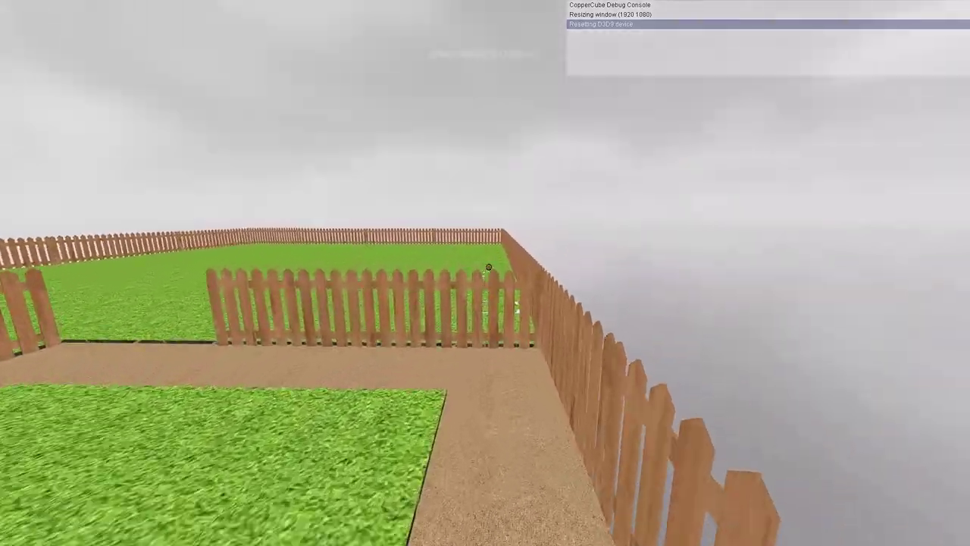
key(space)
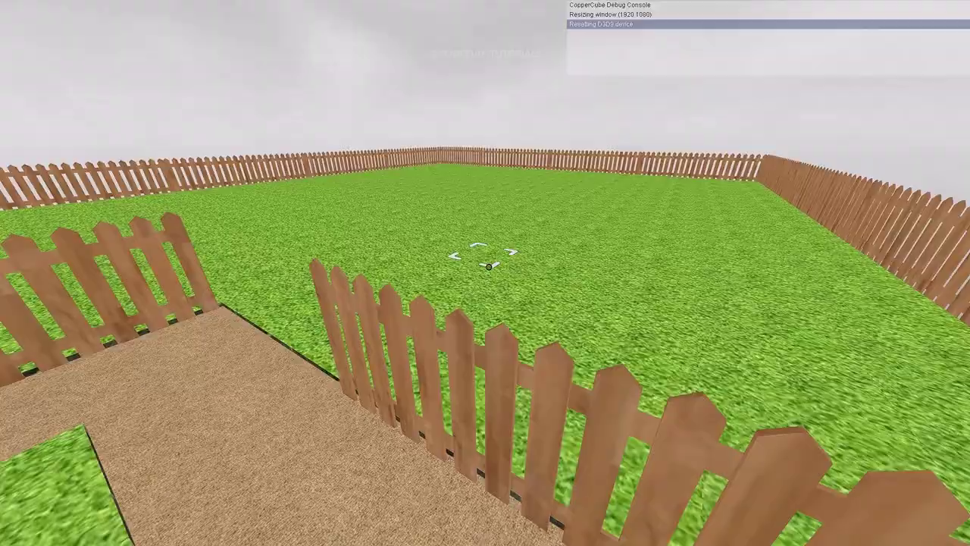
key(w)
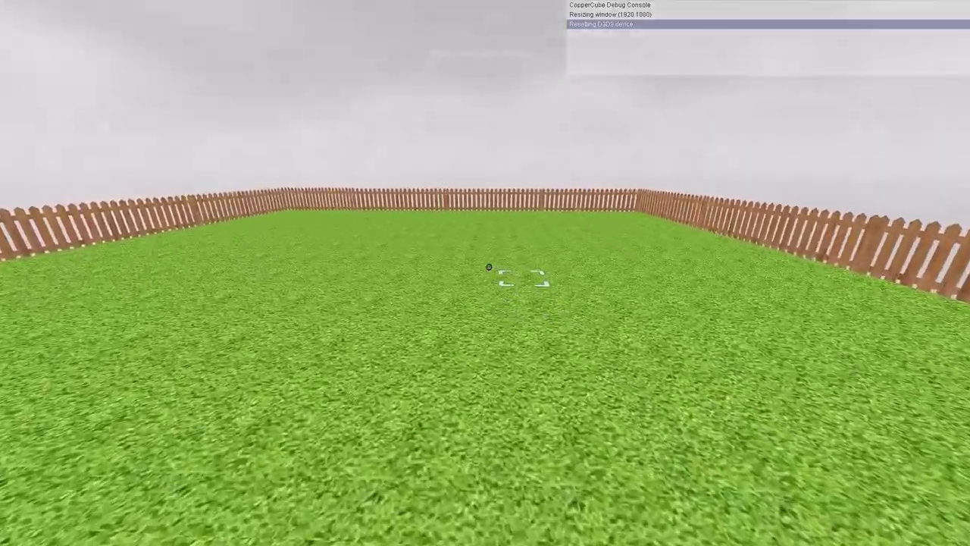
key(w)
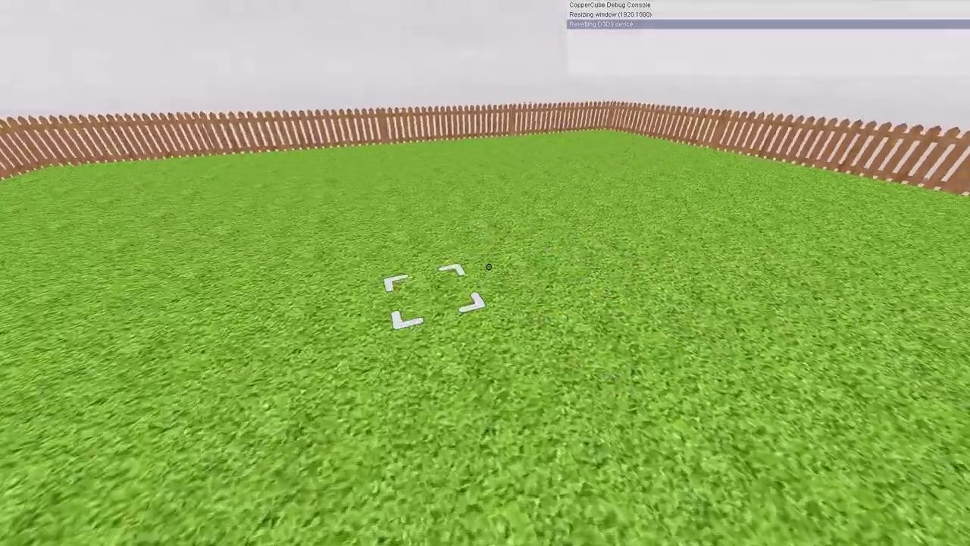
key(w)
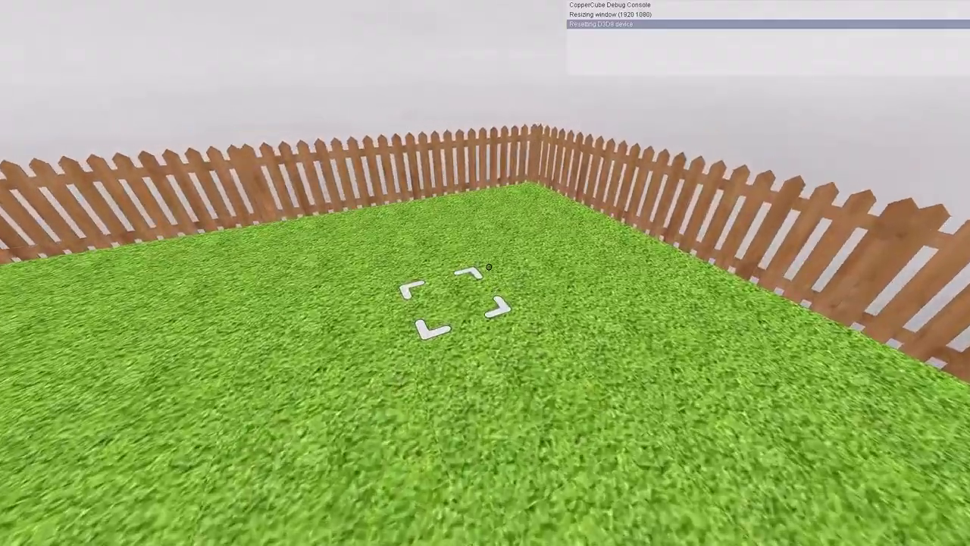
key(s)
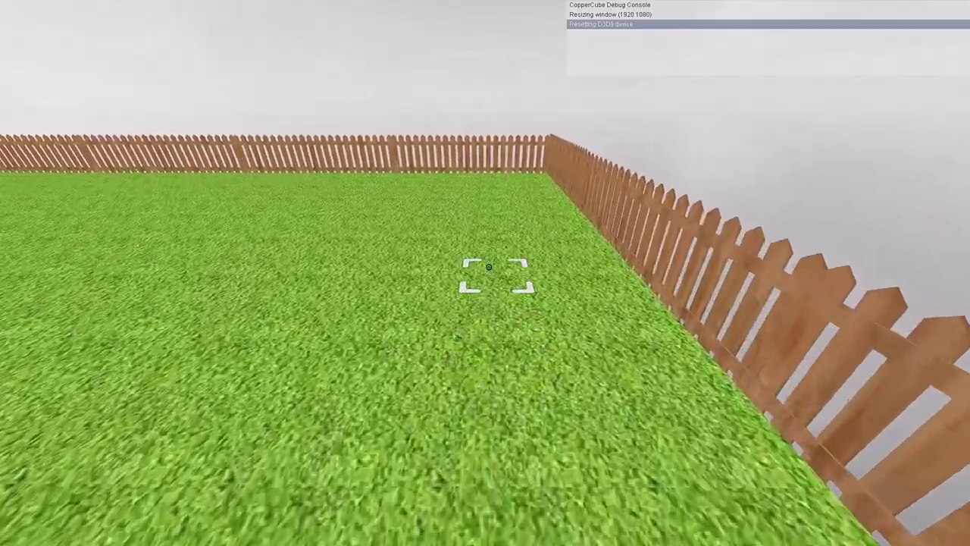
key(w)
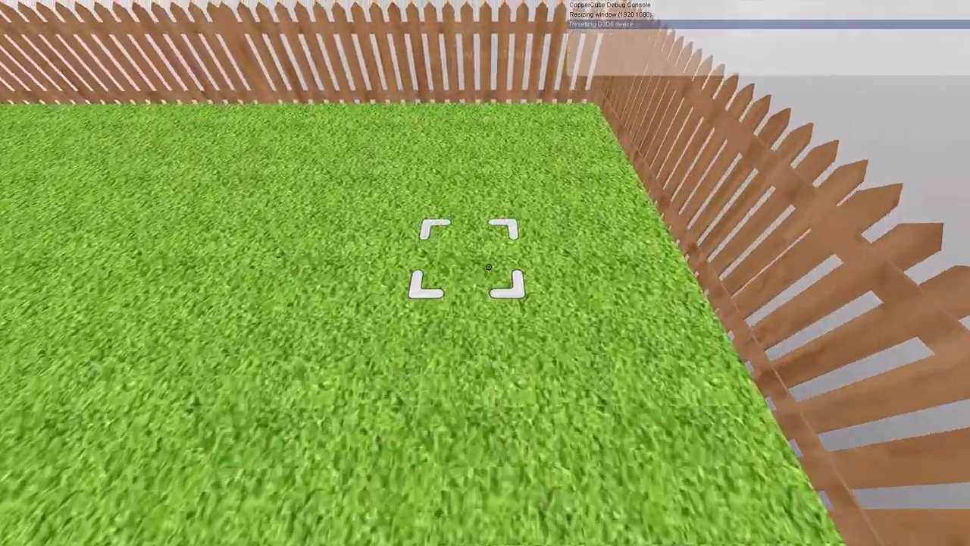
key(s)
key(s)
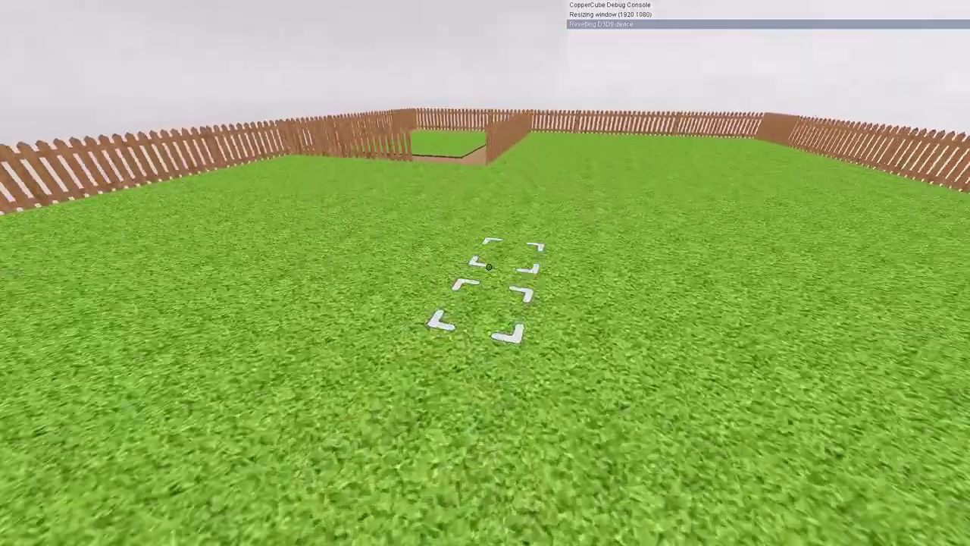
Walk through the fence gap to the inner grass patch and dig up two grass tiles.
key(w)
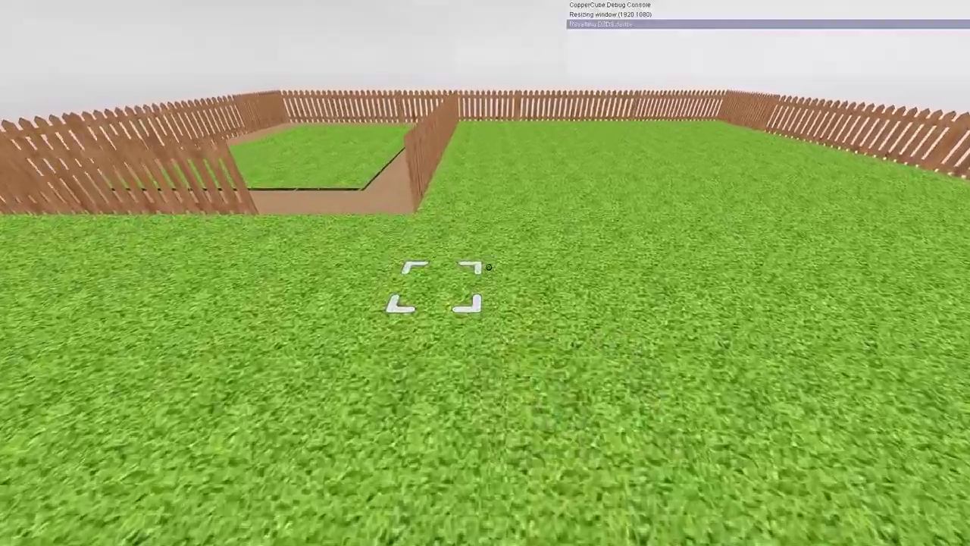
key(w)
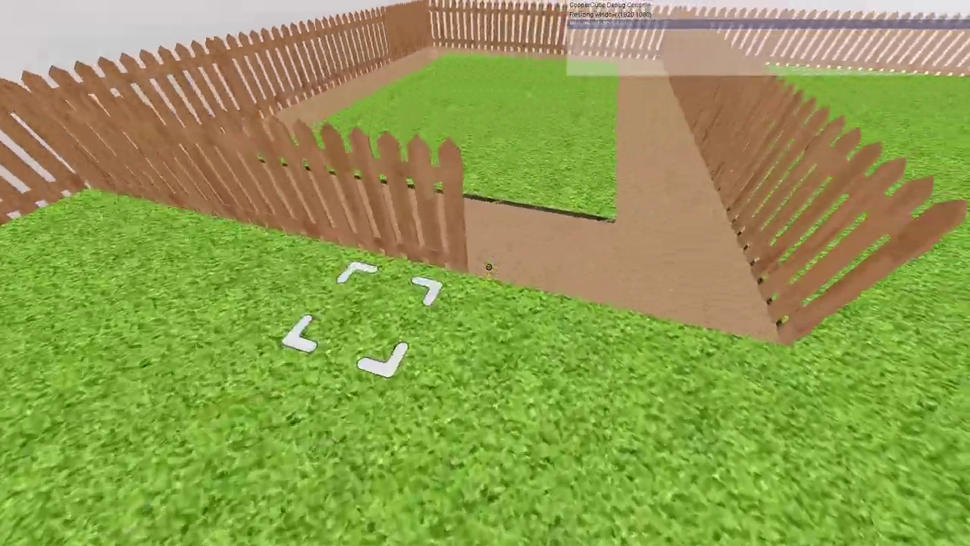
key(w)
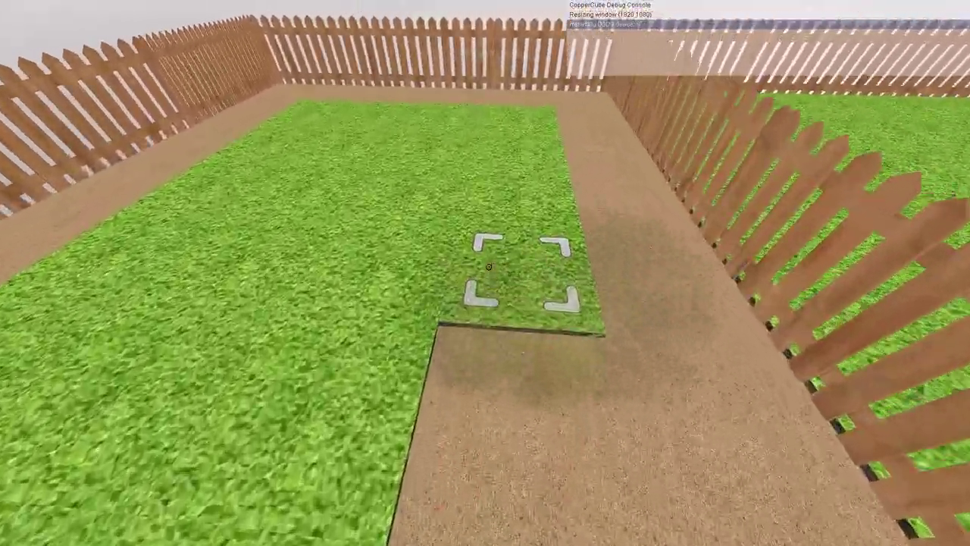
key(w)
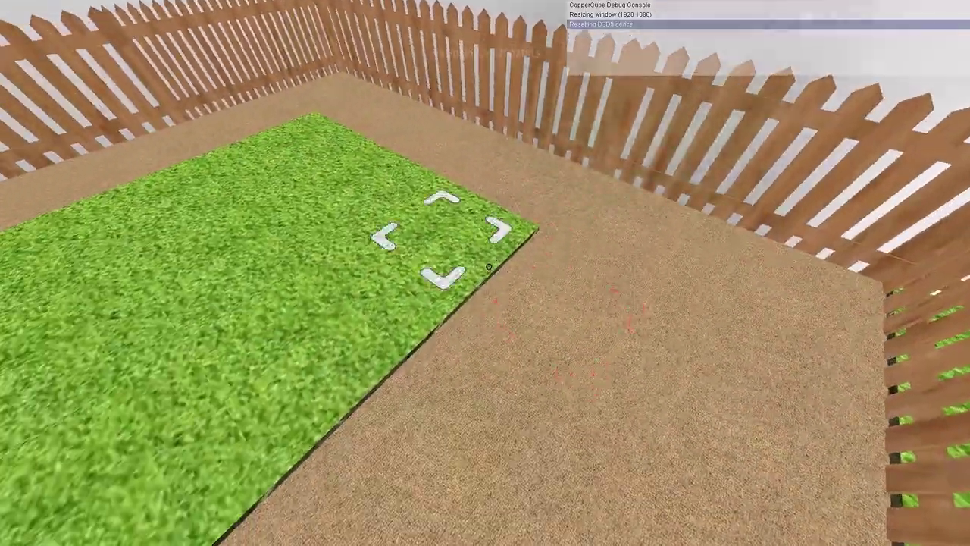
key(w)
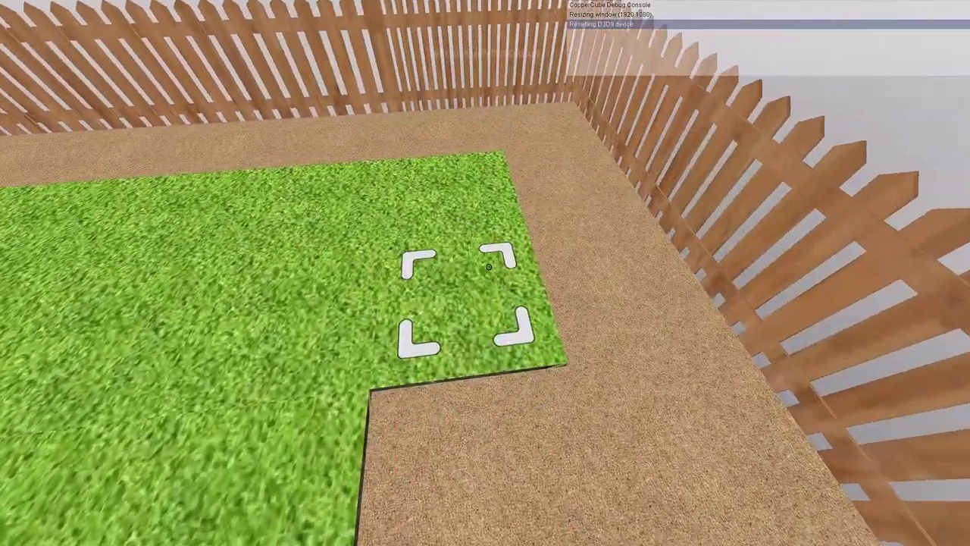
key(w)
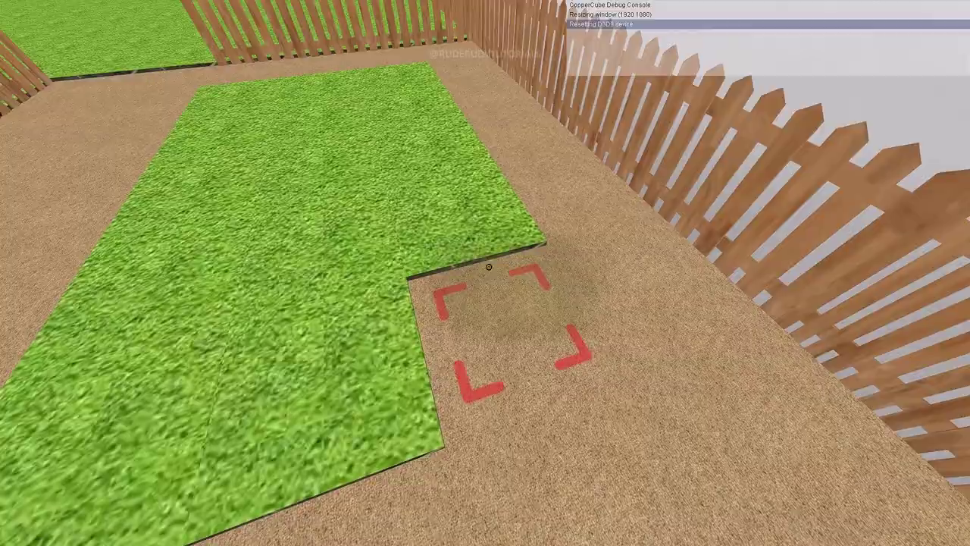
key(w)
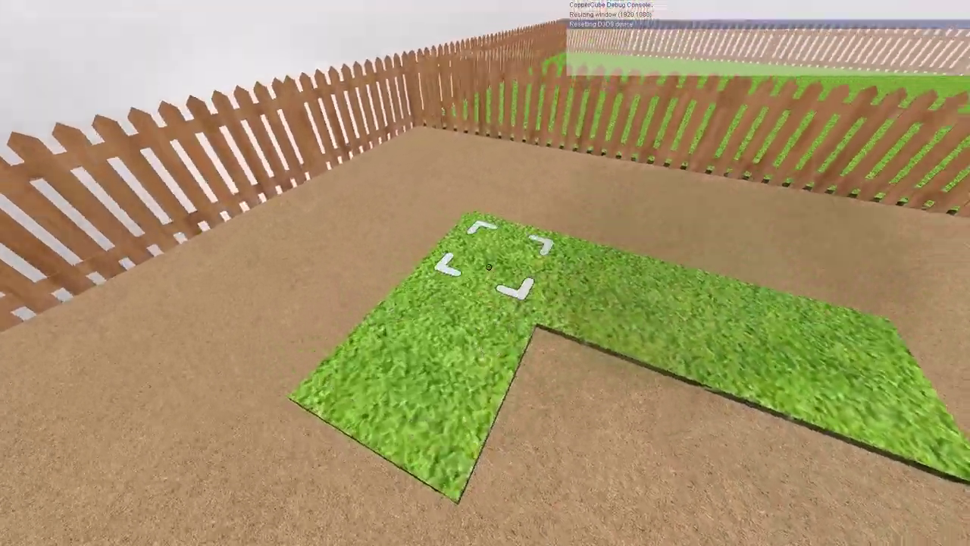
click(489, 267)
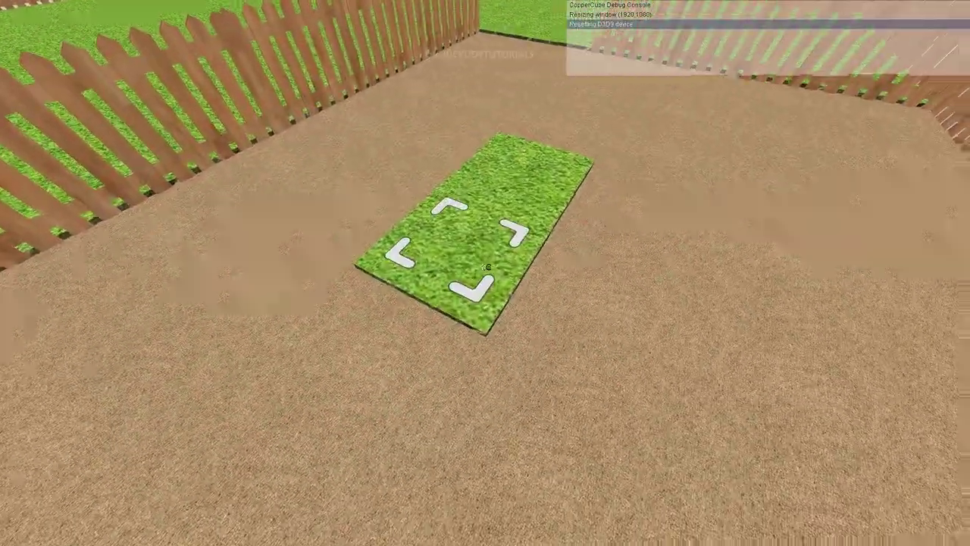
click(488, 267)
Return to the field, show the Market and Inventory screen with I, then quit the game.
key(w)
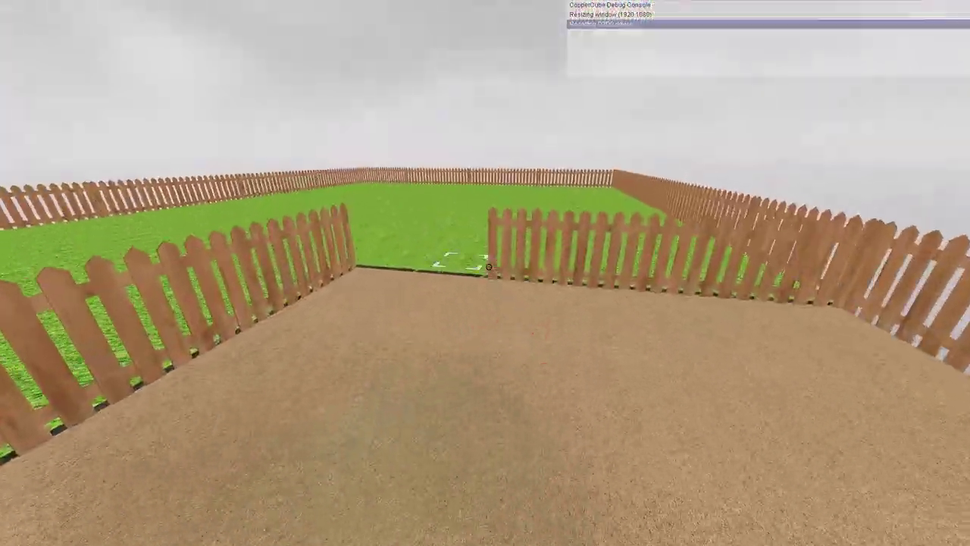
key(w)
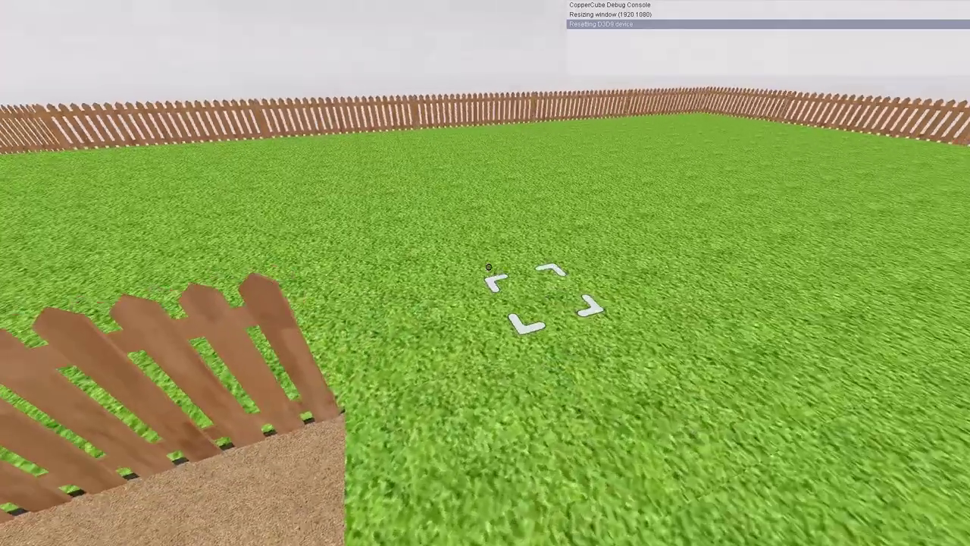
key(i)
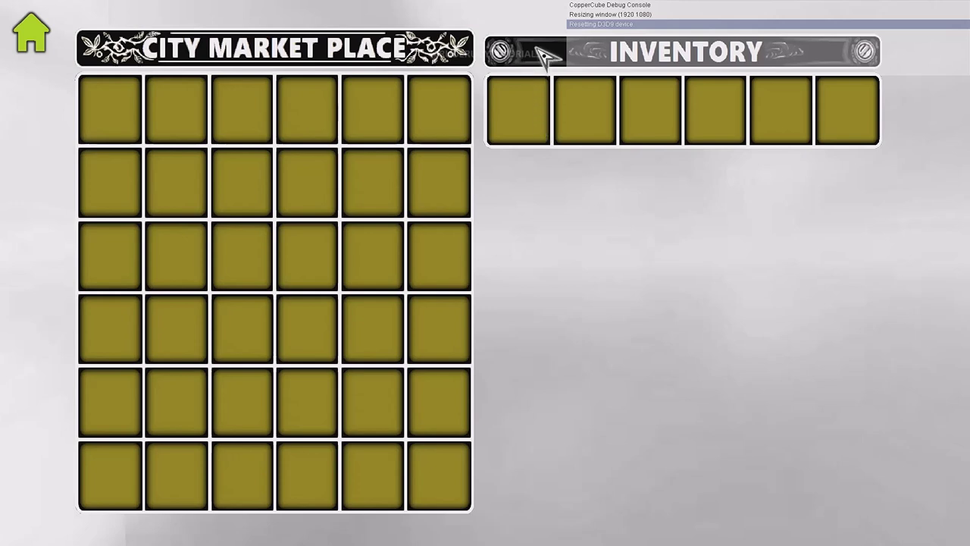
click(28, 43)
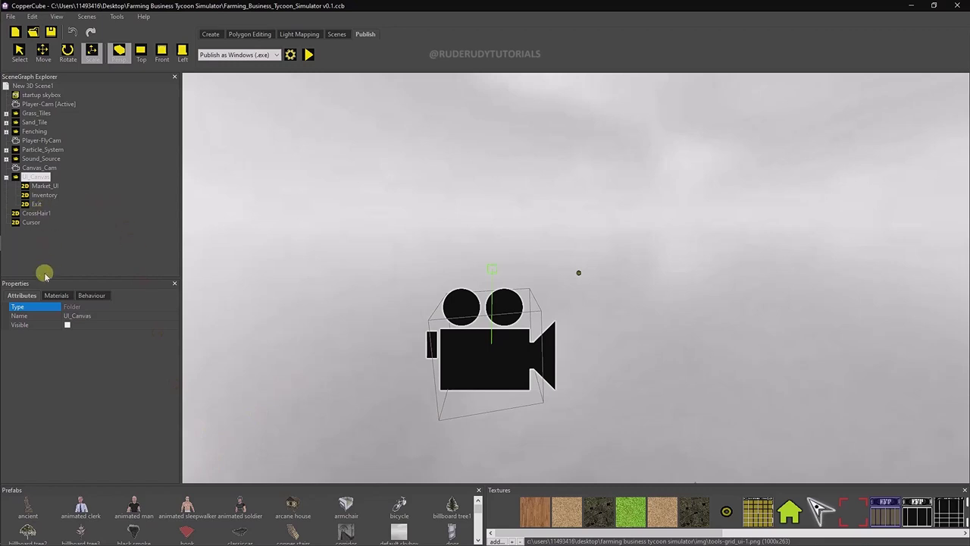
Make the UI canvas visible and enlarge the Inventory bar by dragging its corner.
click(67, 324)
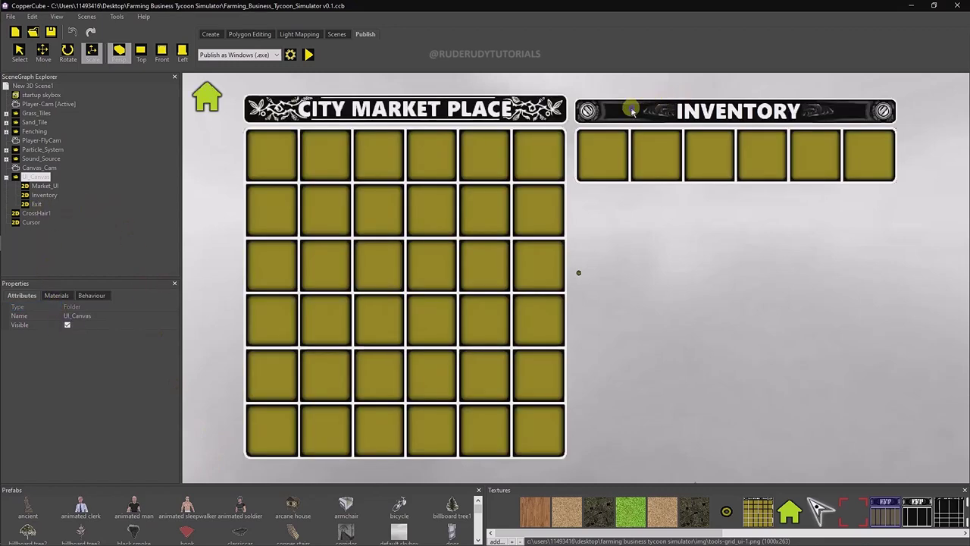
click(629, 111)
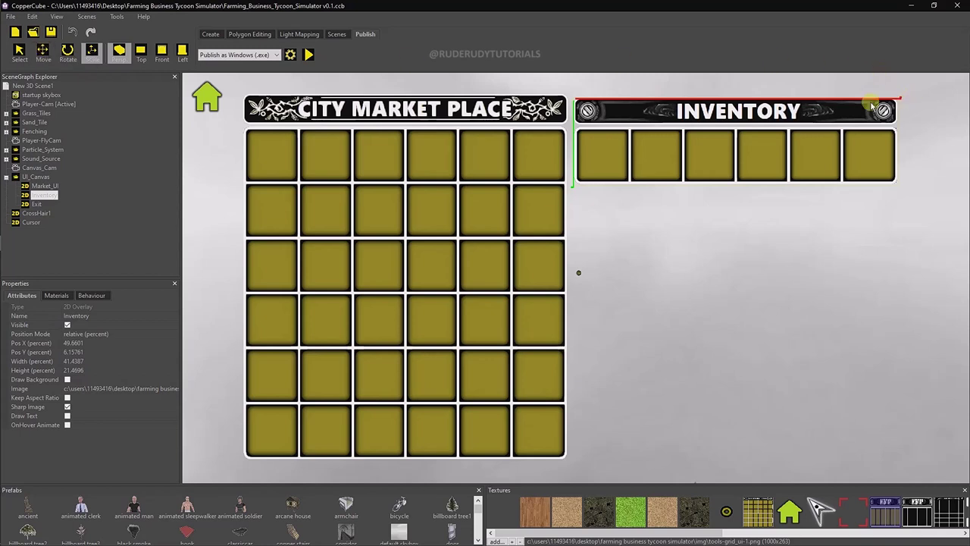
mouse_move(874, 108)
mouse_down()
mouse_move(909, 112)
mouse_move(915, 141)
mouse_move(940, 141)
mouse_up()
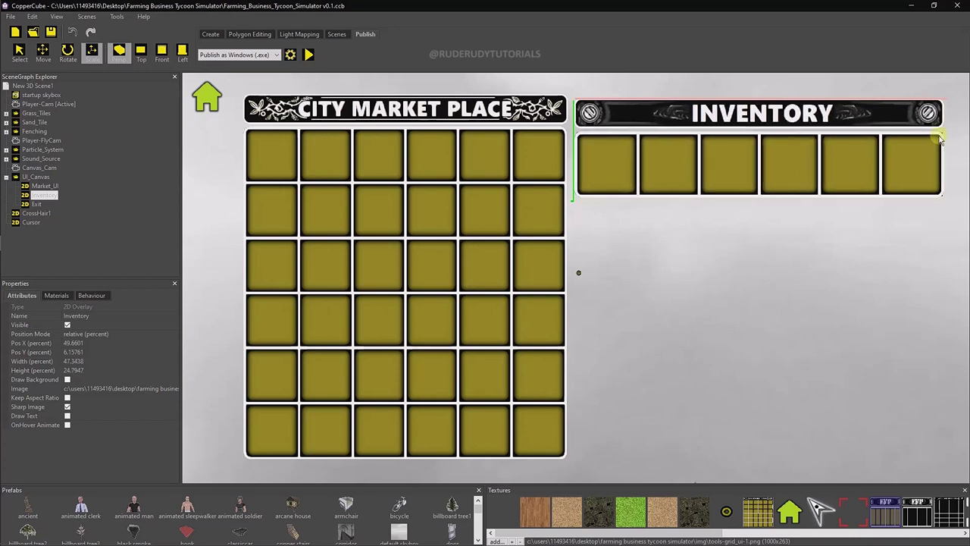
drag(940, 141, 945, 133)
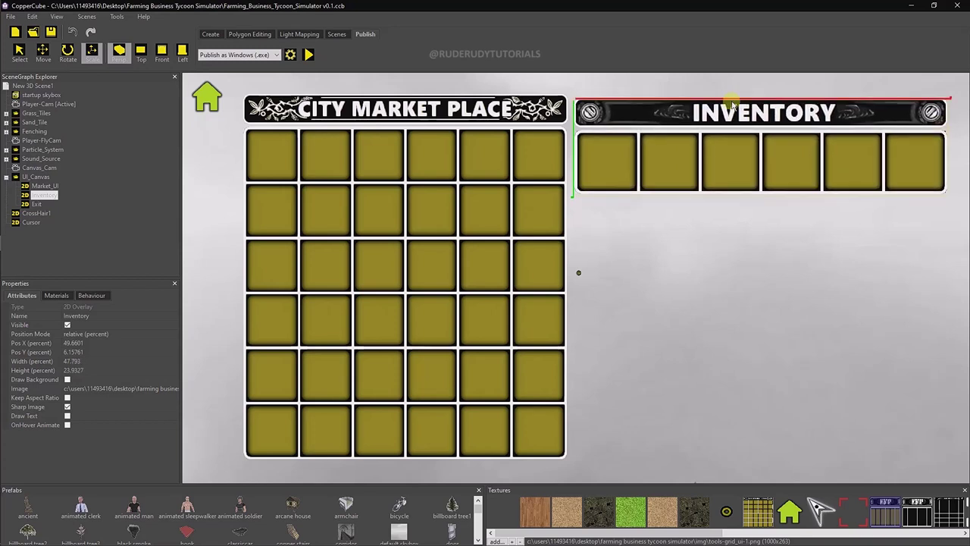
Nudge the Inventory bar and City Market Place grid slightly into alignment along the top.
click(43, 50)
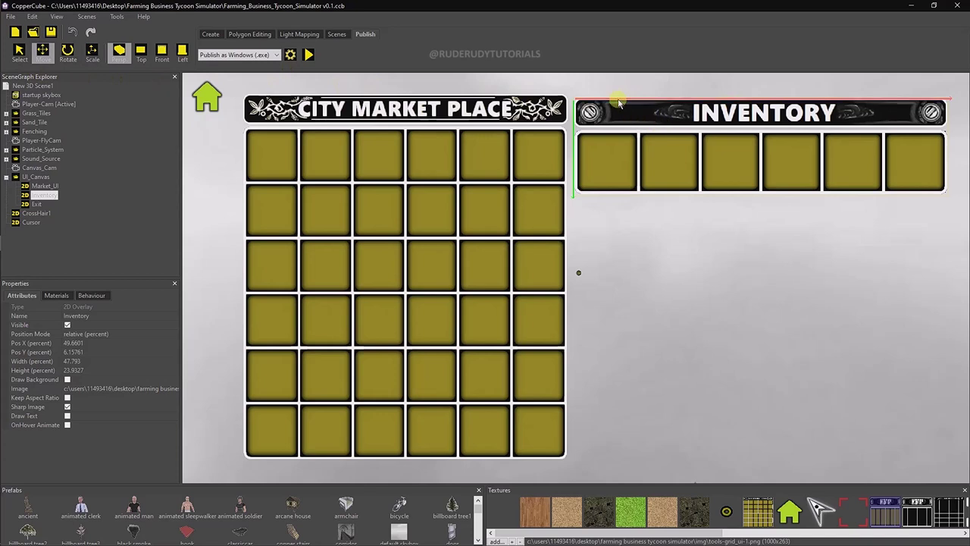
drag(622, 102, 631, 101)
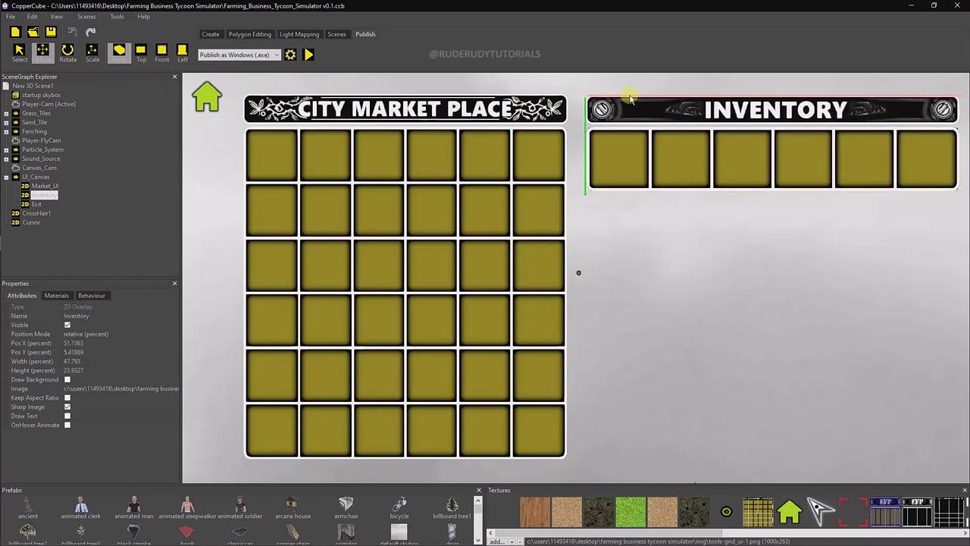
drag(376, 98, 376, 100)
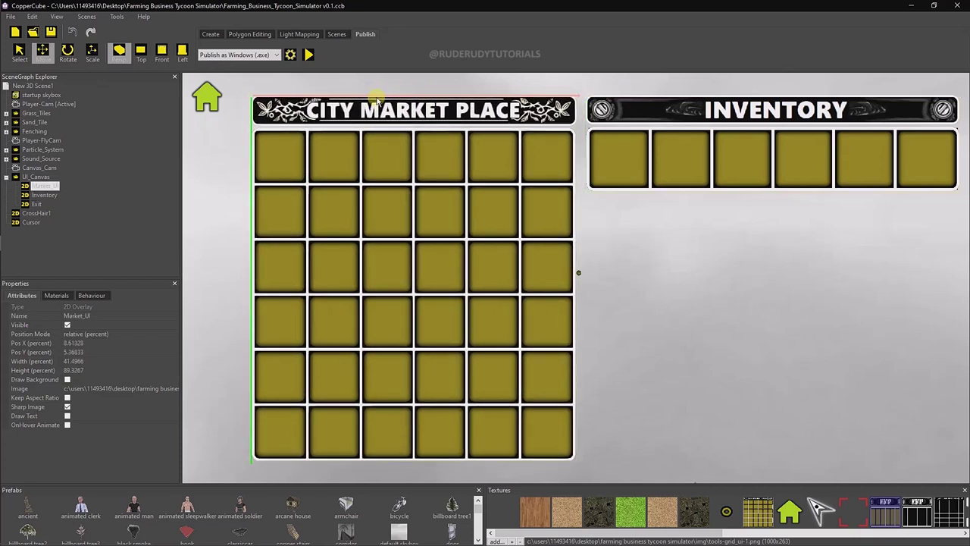
drag(377, 97, 377, 88)
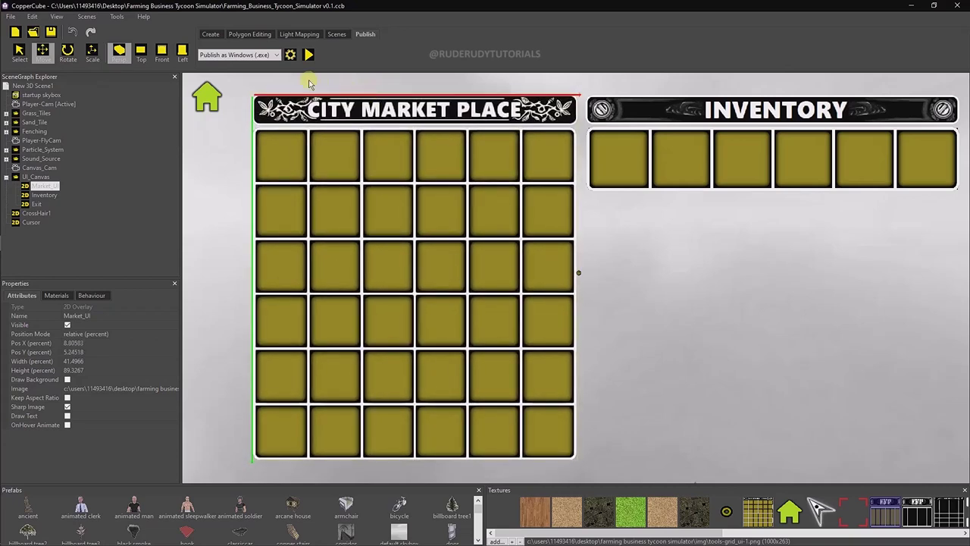
click(308, 55)
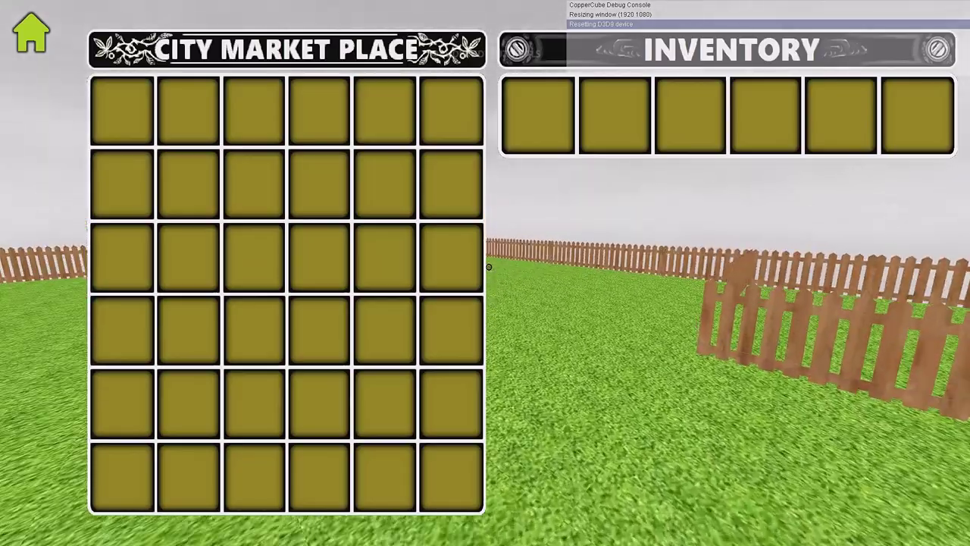
key(w)
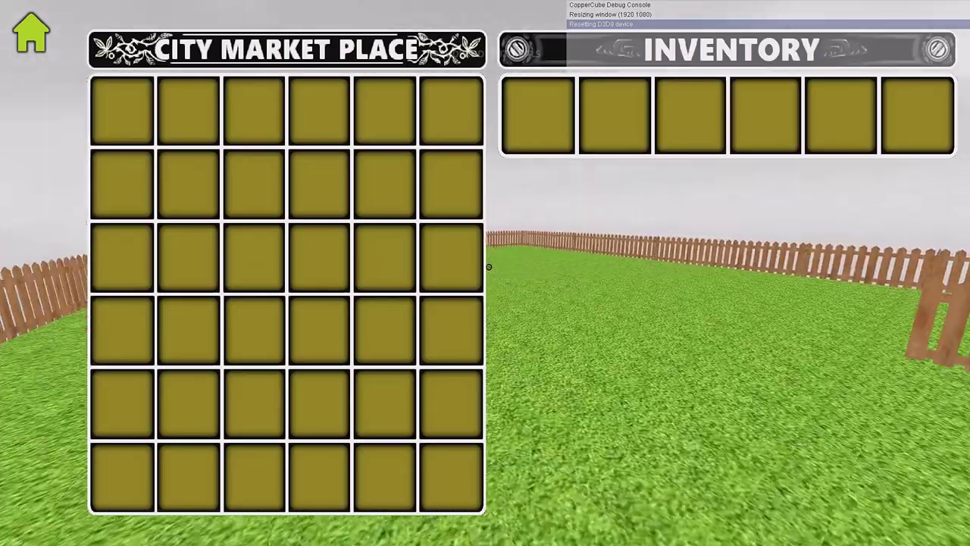
key(w)
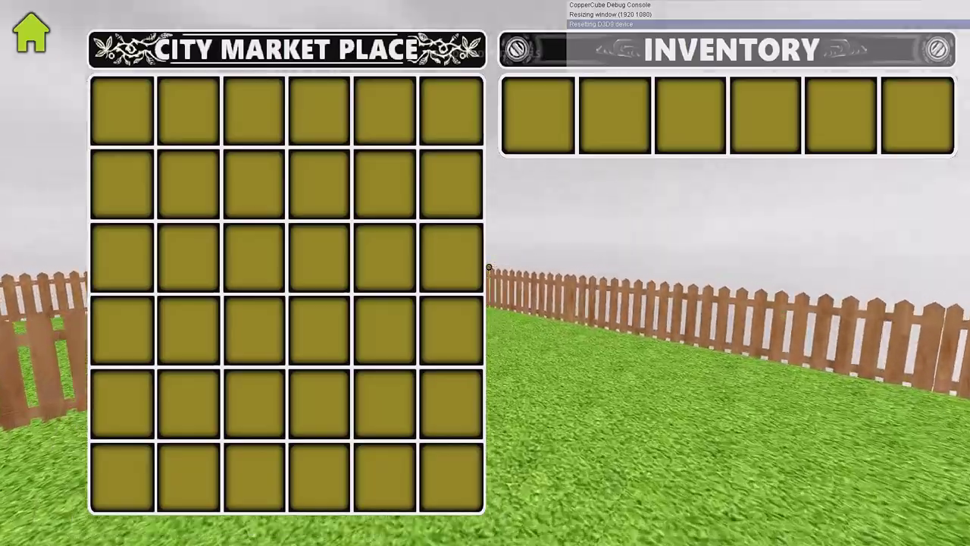
key(s)
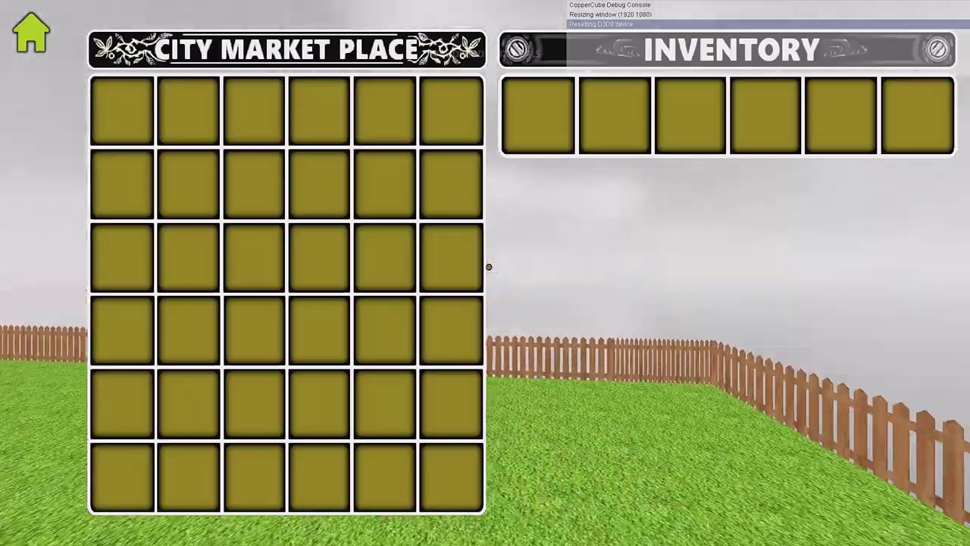
key(s)
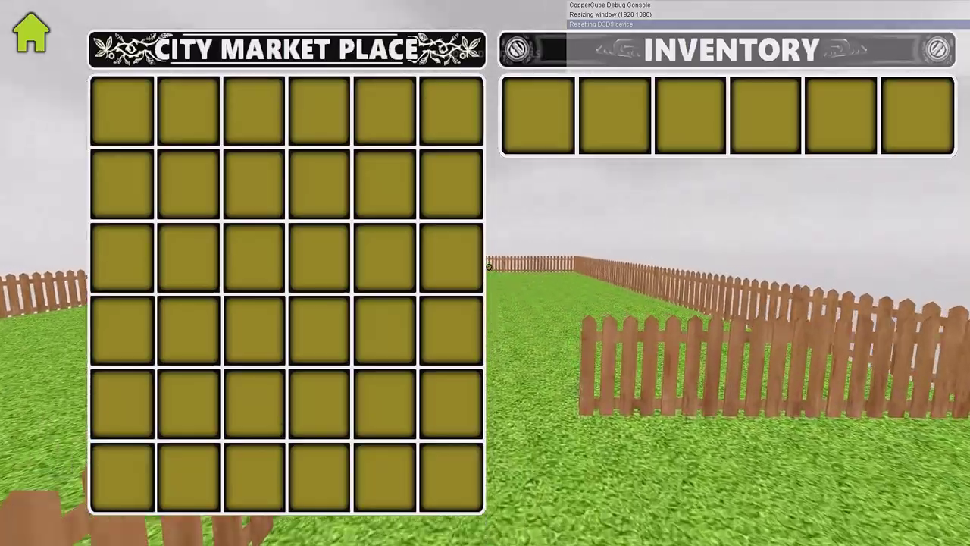
key(s)
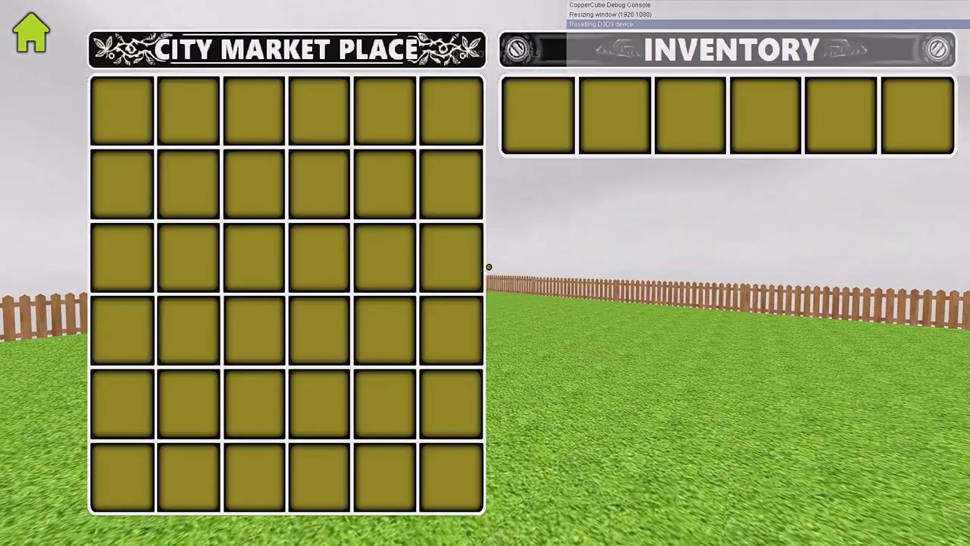
key(Escape)
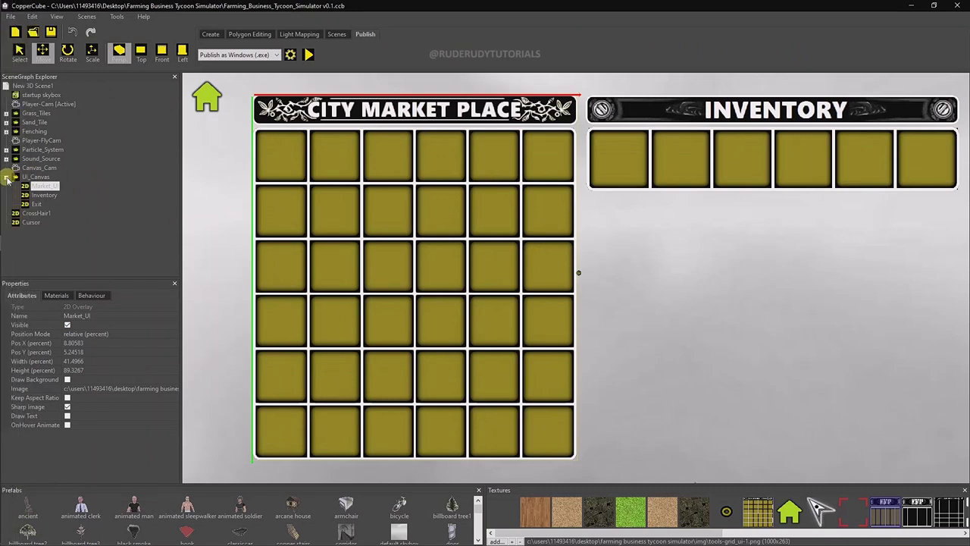
Hide UI_Canvas, play the scene, and press I to show the market and inventory panels.
click(35, 177)
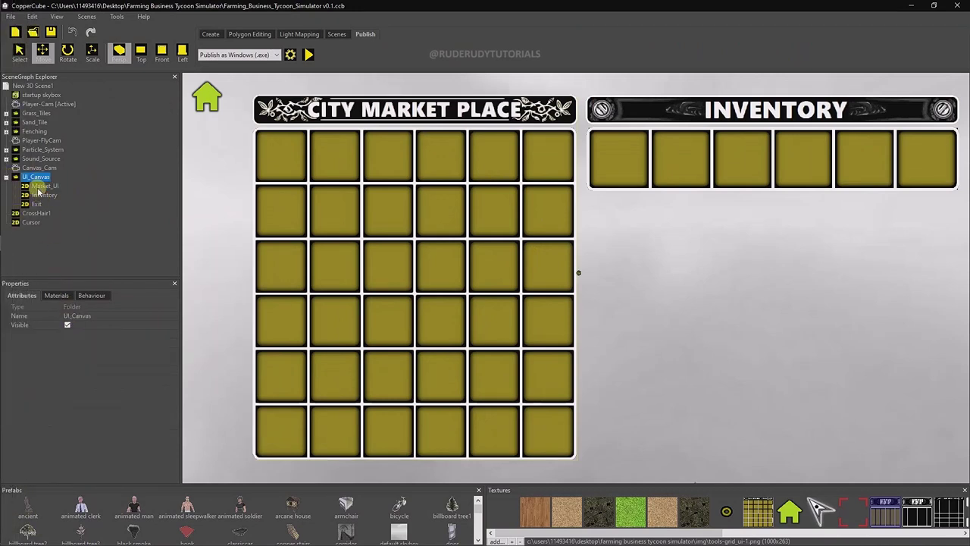
click(67, 325)
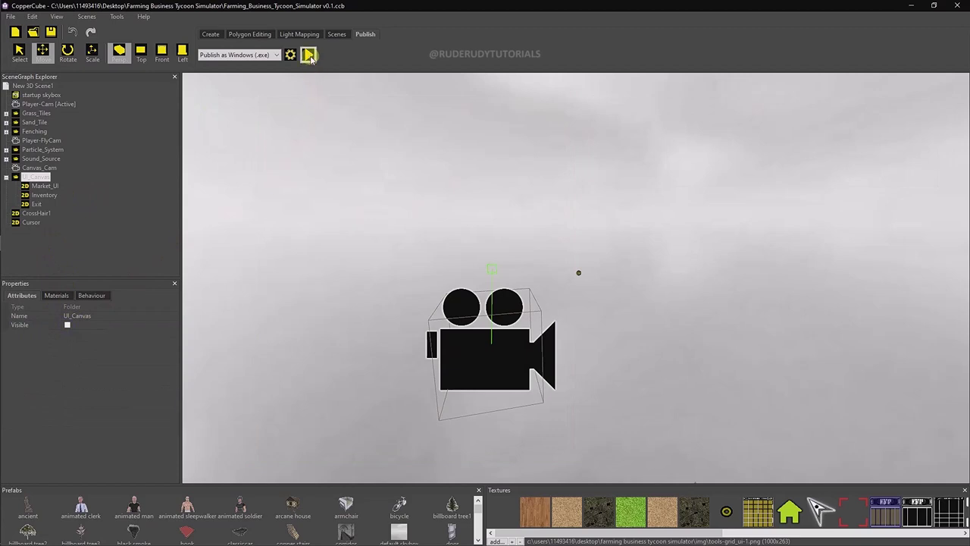
click(308, 55)
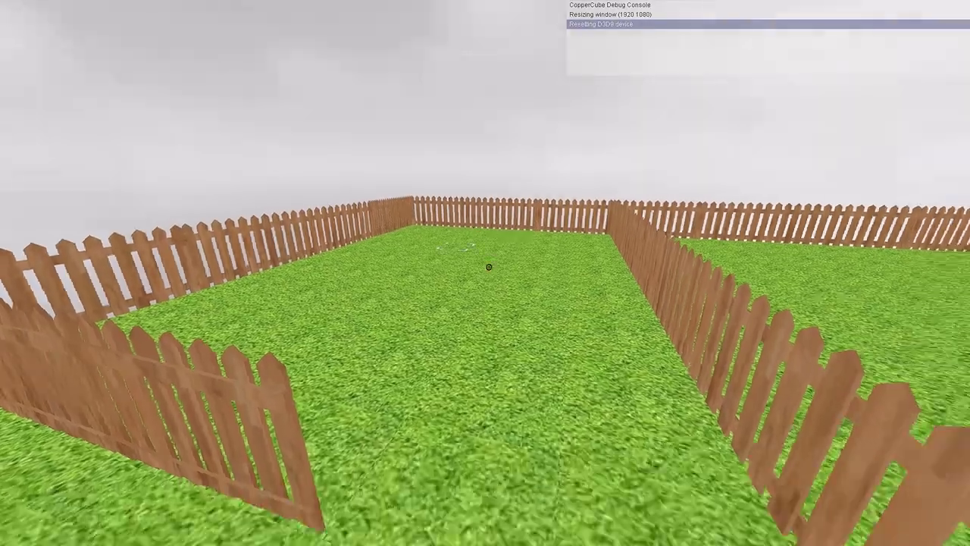
key(i)
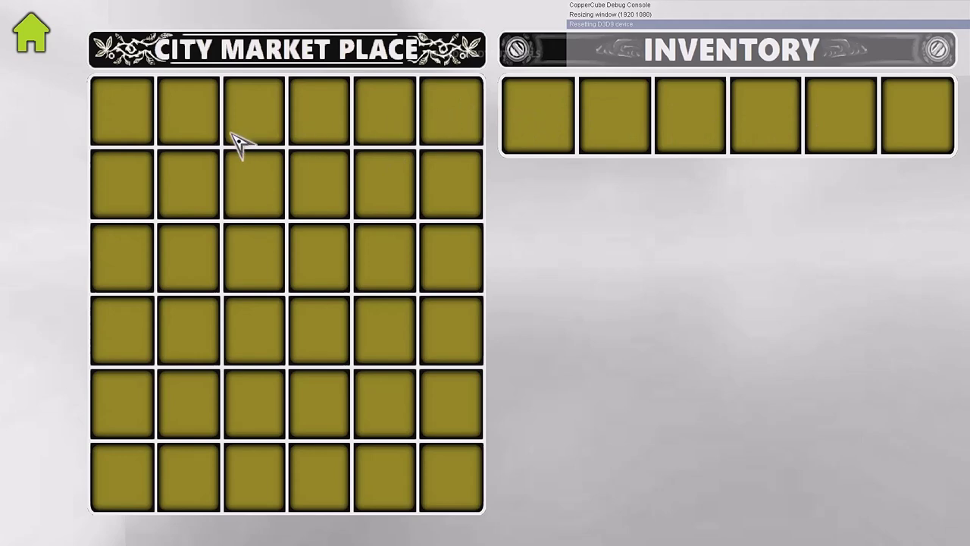
Exit the preview, make UI_Canvas visible again, and shrink the Inventory bar with Scale.
key(Escape)
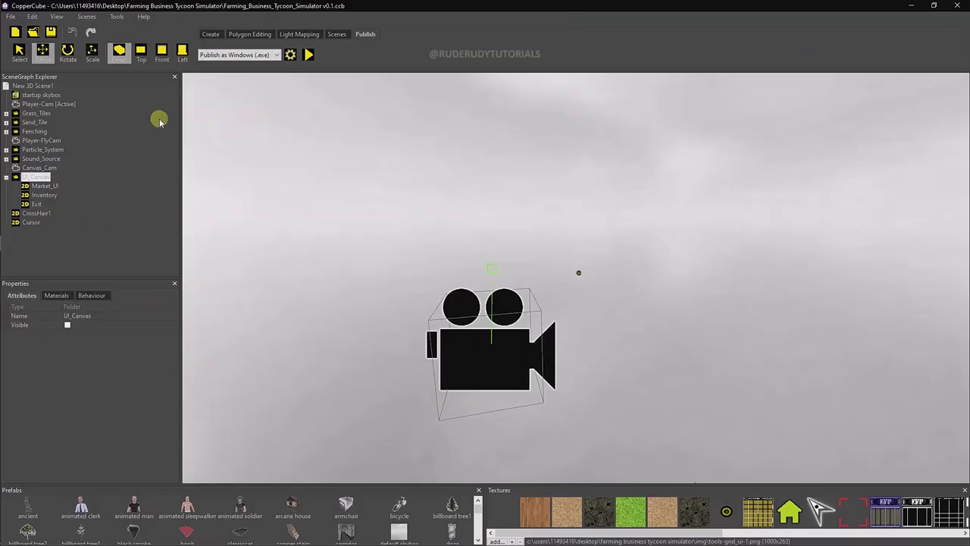
click(67, 325)
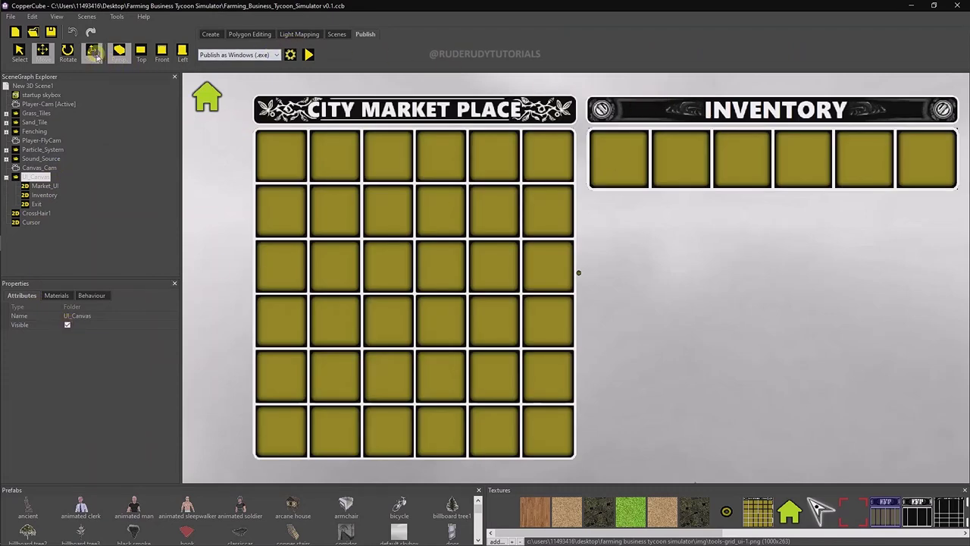
click(94, 53)
scroll(762, 118, down, 3)
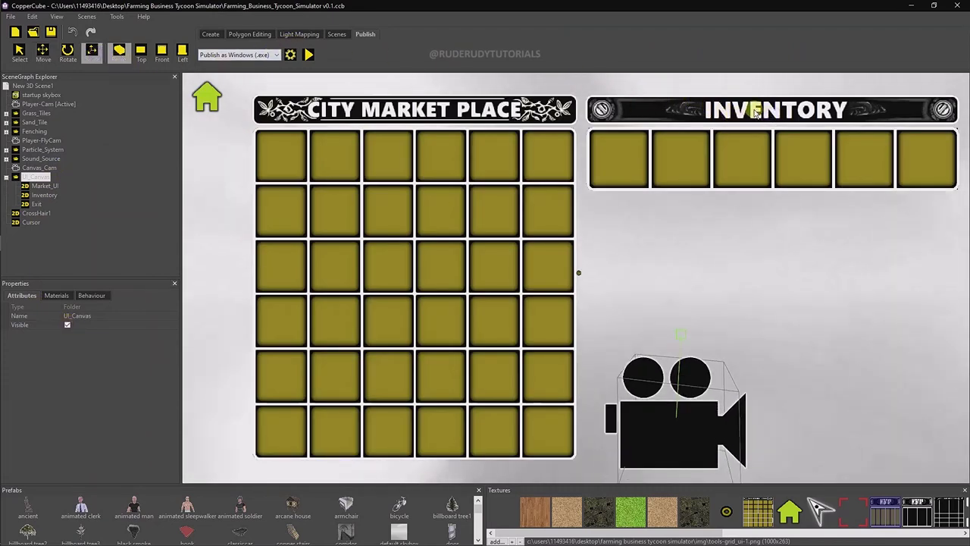
click(742, 98)
scroll(739, 99, up, 2)
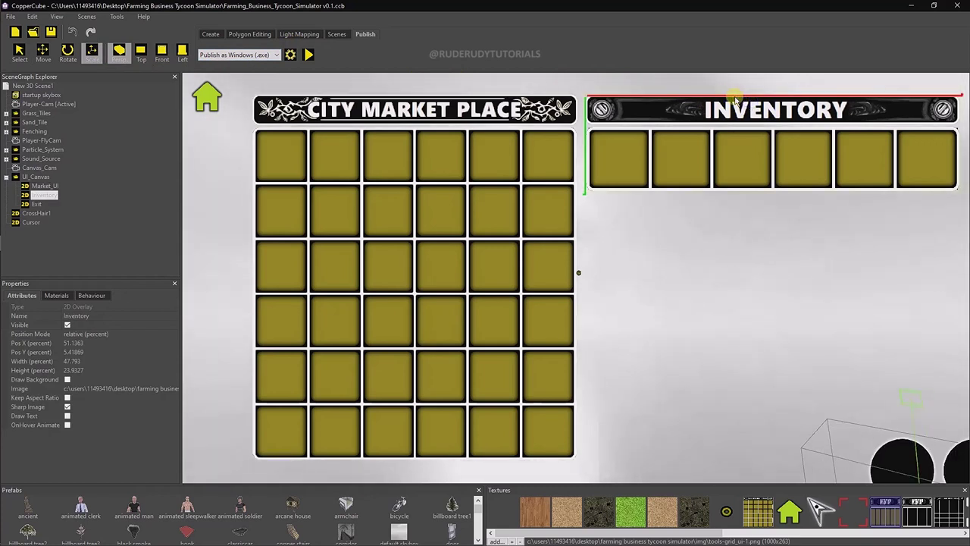
mouse_move(735, 98)
mouse_down()
mouse_move(678, 86)
mouse_move(677, 66)
mouse_move(661, 48)
mouse_move(654, 65)
mouse_move(678, 78)
mouse_move(665, 53)
mouse_up()
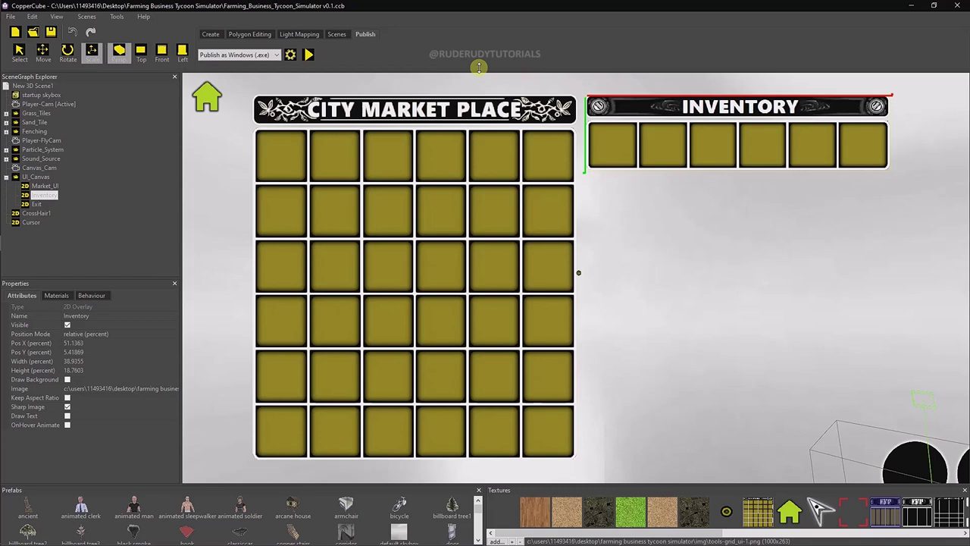
Drag the Inventory bar down to the bottom right of the viewport, then shift it slightly right.
click(46, 51)
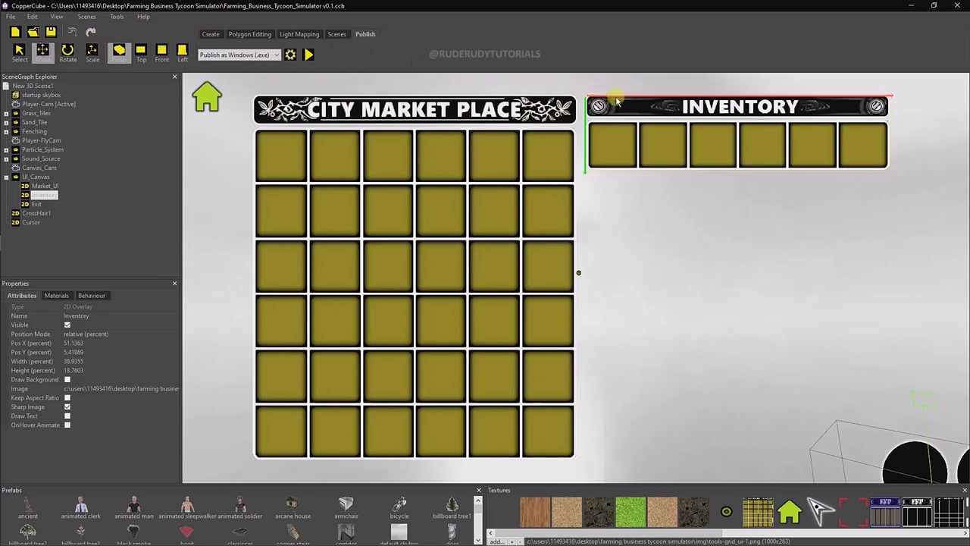
drag(615, 101, 599, 304)
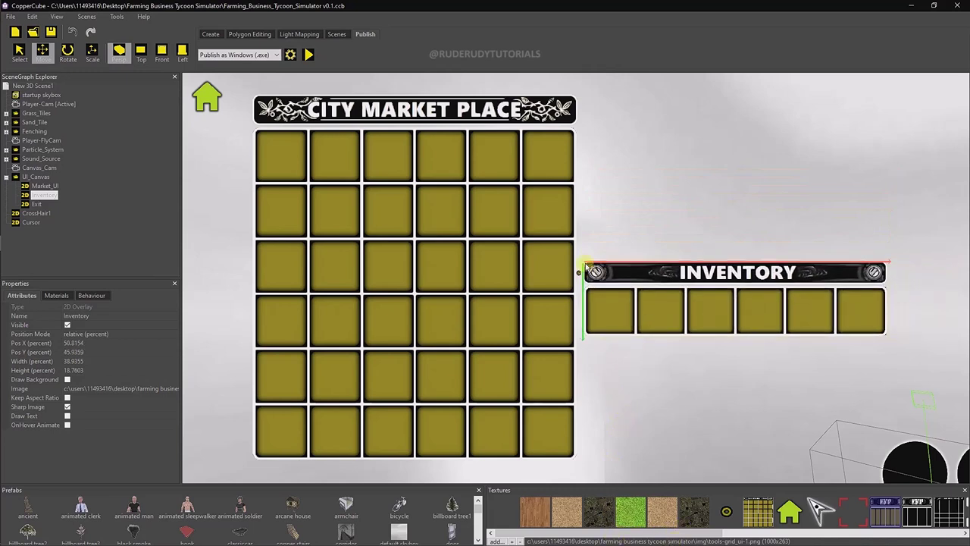
mouse_move(588, 264)
mouse_down()
mouse_move(590, 422)
mouse_move(603, 412)
mouse_move(596, 429)
mouse_up()
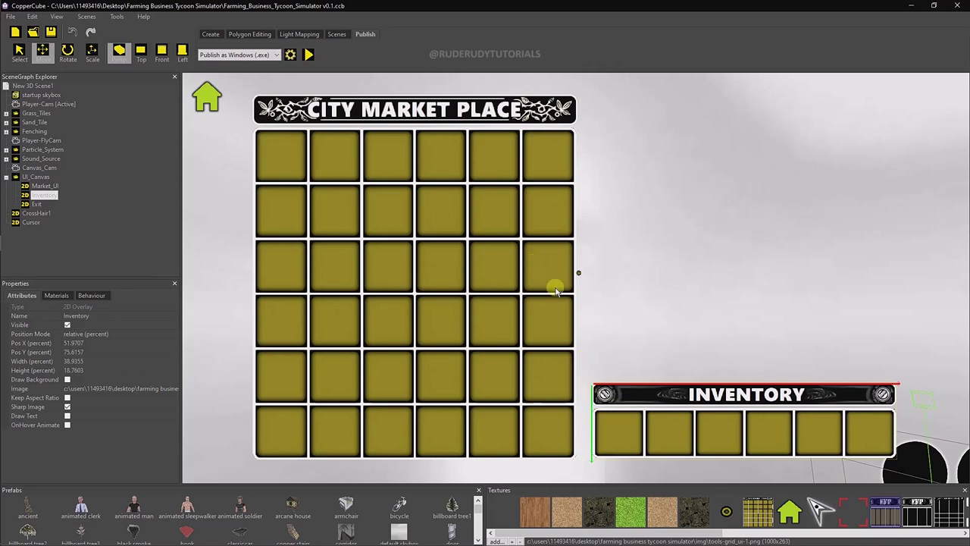
mouse_move(608, 385)
mouse_down()
mouse_move(623, 386)
mouse_move(607, 396)
mouse_move(616, 408)
mouse_move(610, 401)
mouse_up()
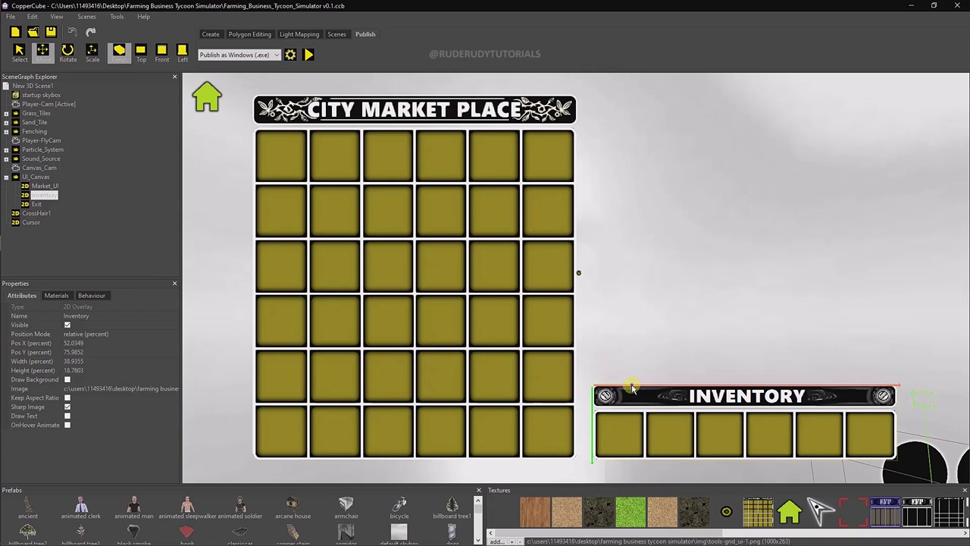
Shift the Inventory bar left and move the City Market Place grid to the right side.
drag(632, 388, 232, 287)
click(288, 102)
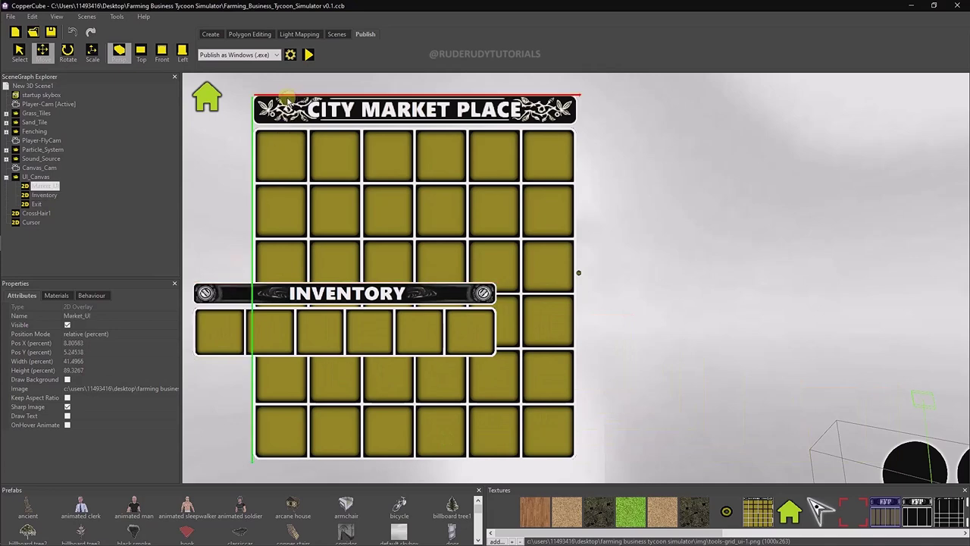
drag(288, 102, 664, 94)
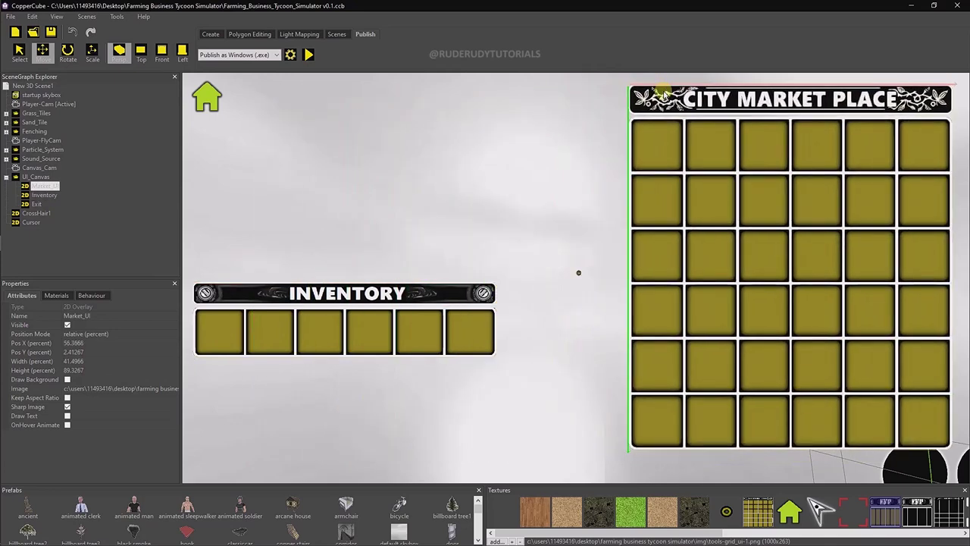
mouse_move(664, 94)
mouse_down()
mouse_move(643, 83)
mouse_move(657, 77)
mouse_up()
Move the Inventory bar to the top left, level with the market grid's top.
click(330, 288)
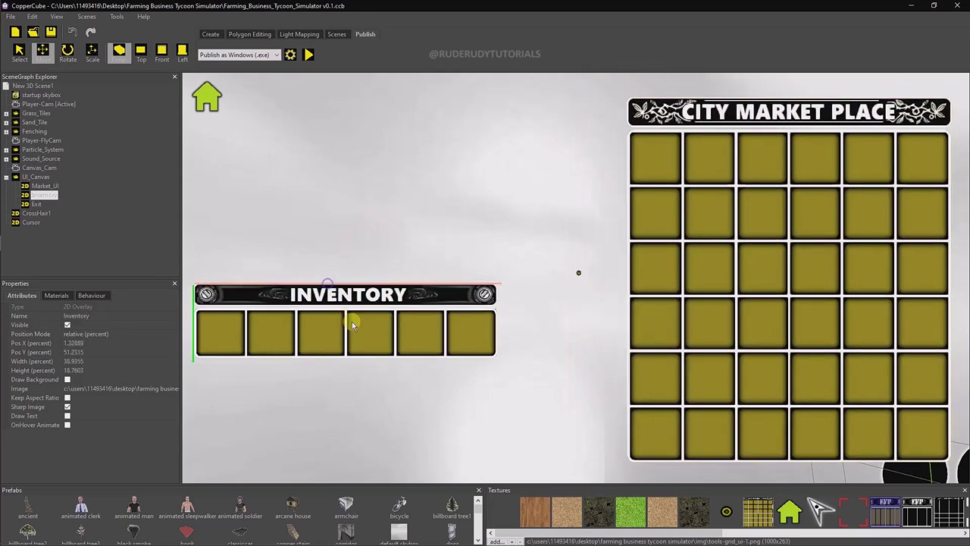
mouse_move(352, 322)
mouse_down()
mouse_move(401, 423)
mouse_move(417, 176)
mouse_up()
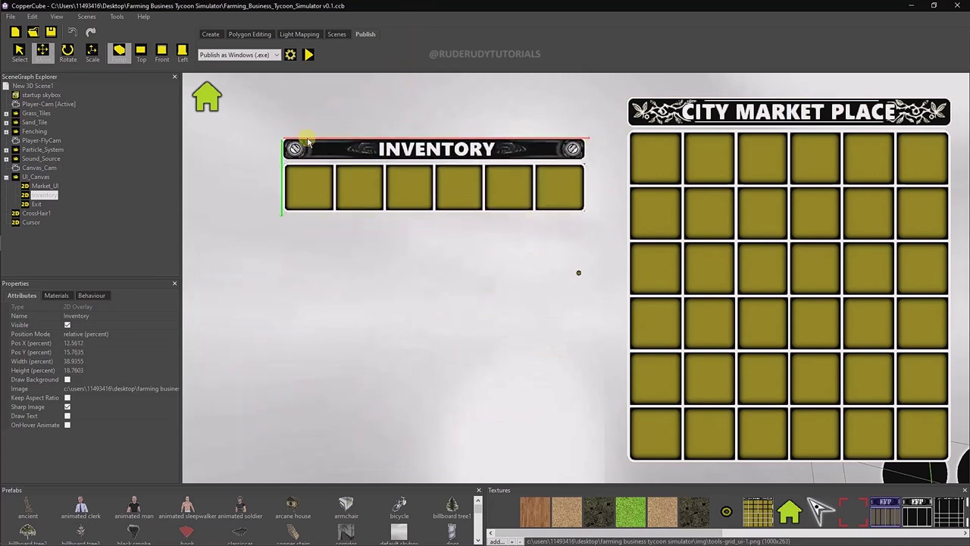
drag(307, 133, 306, 78)
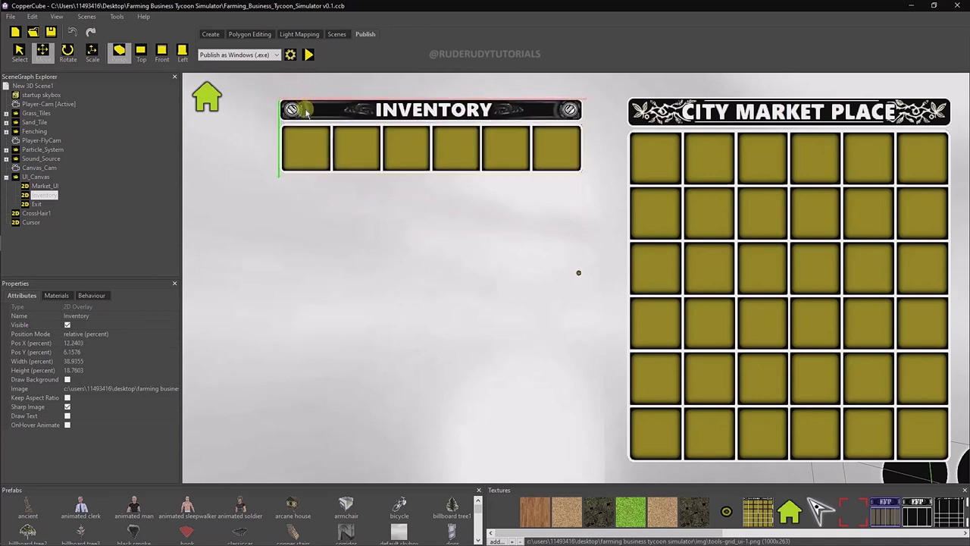